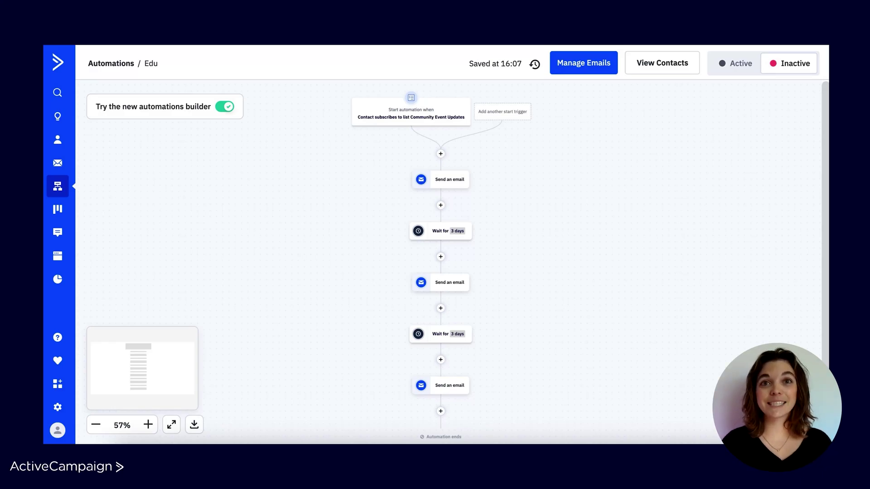
Add a Goal action after the final Send an email step of the Edu automation
{"action": "left_click", "coordinate": [441, 411]}
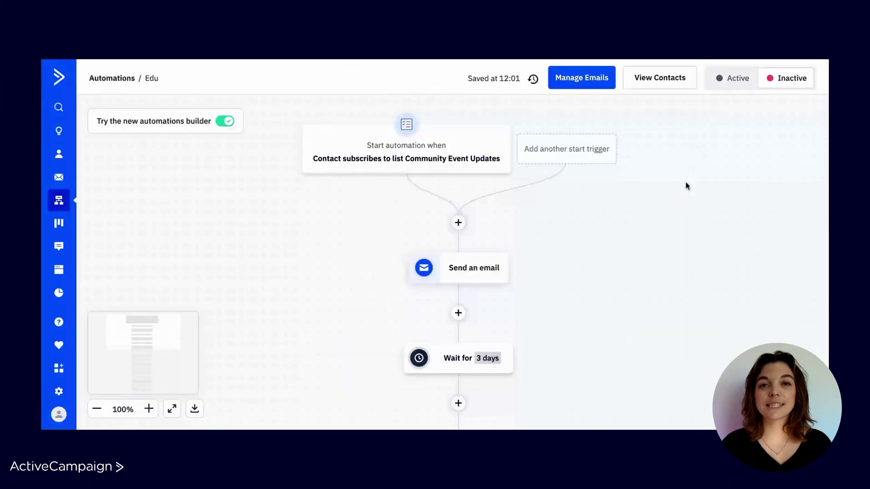
{"action": "scroll", "coordinate": [677, 203], "scroll_direction": "down", "scroll_amount": 5}
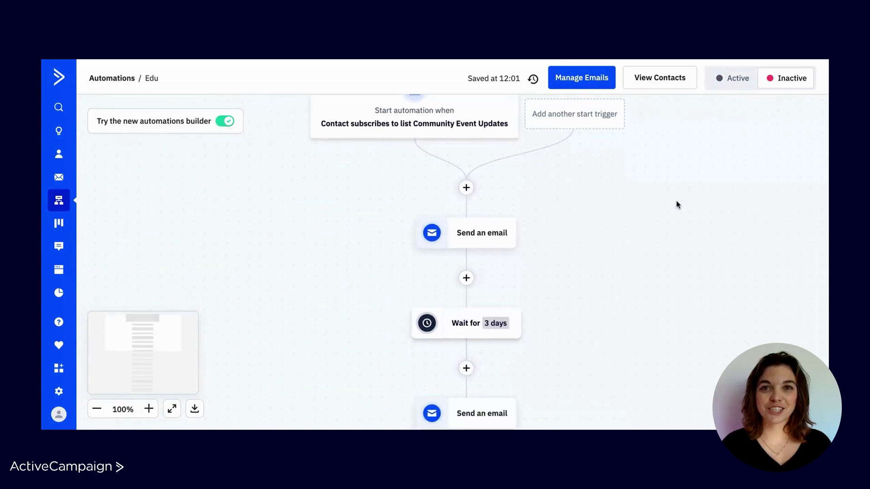
{"action": "scroll", "coordinate": [472, 261], "scroll_direction": "down", "scroll_amount": 4}
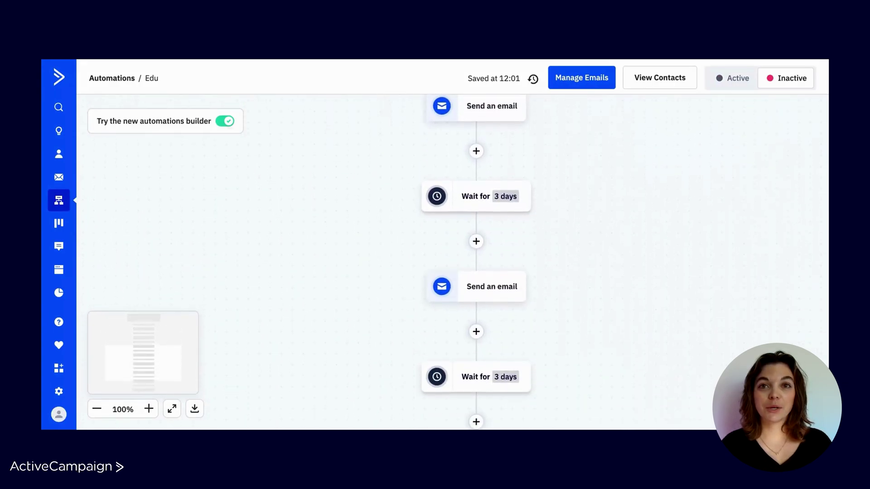
{"action": "scroll", "coordinate": [485, 272], "scroll_direction": "down", "scroll_amount": 3}
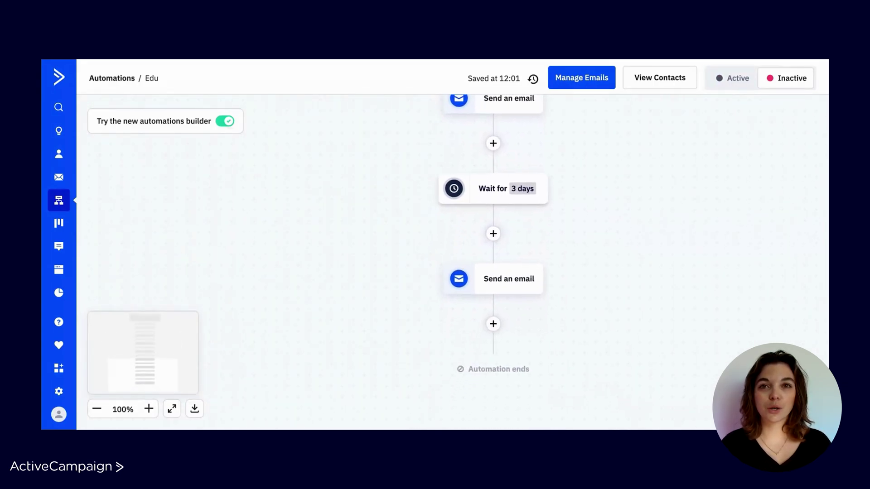
{"action": "left_click", "coordinate": [493, 330]}
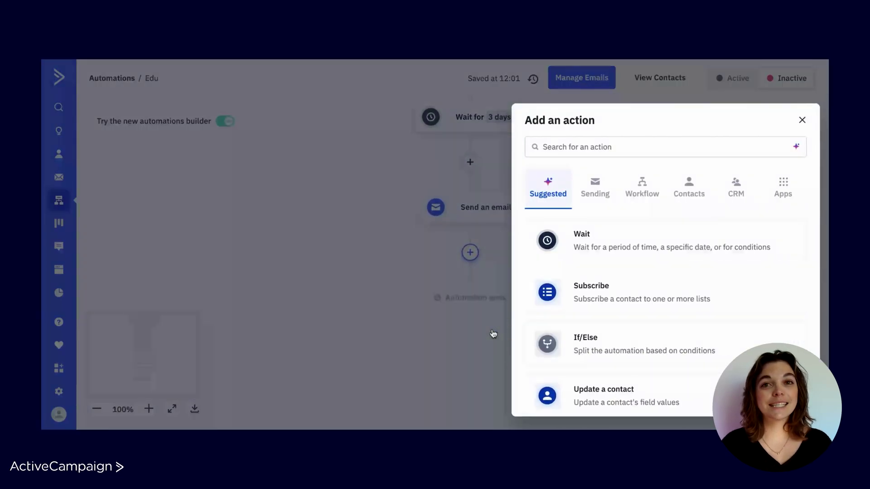
{"action": "left_click", "coordinate": [644, 195]}
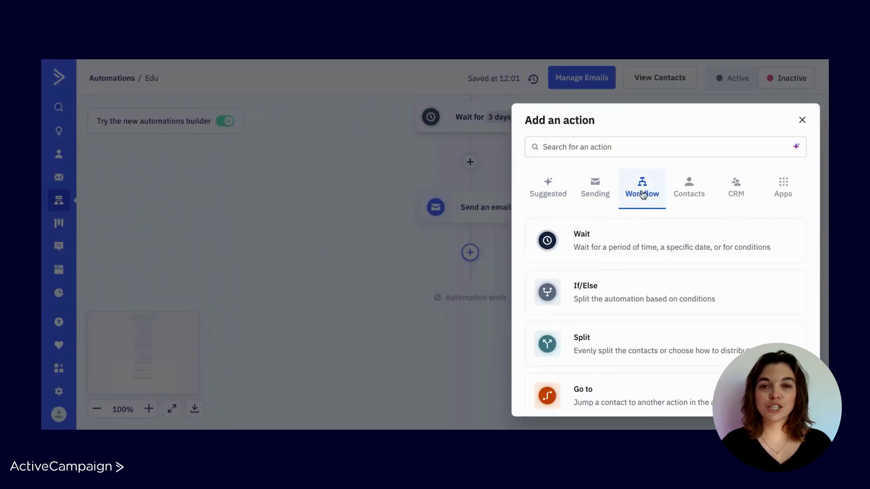
{"action": "scroll", "coordinate": [624, 305], "scroll_direction": "down", "scroll_amount": 3}
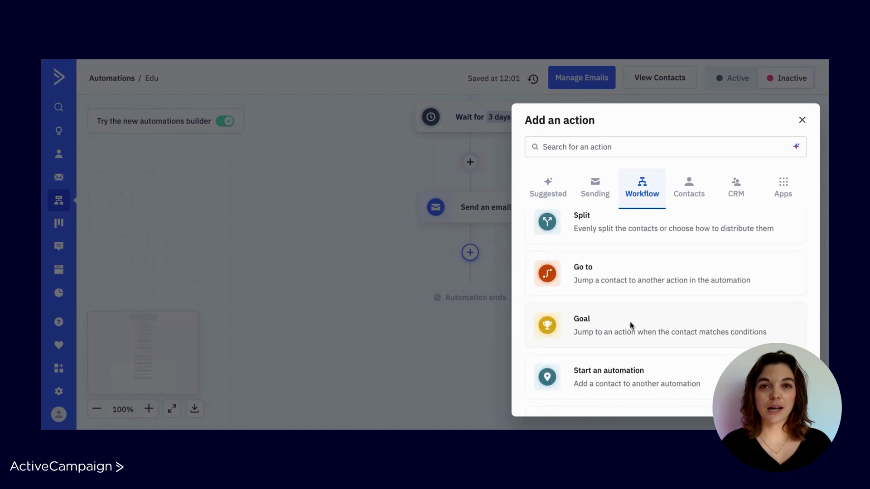
{"action": "left_click", "coordinate": [630, 324]}
Name the goal 'contact enrolled - Marketing Automation 101'
{"action": "scroll", "coordinate": [628, 242], "scroll_direction": "down", "scroll_amount": 4}
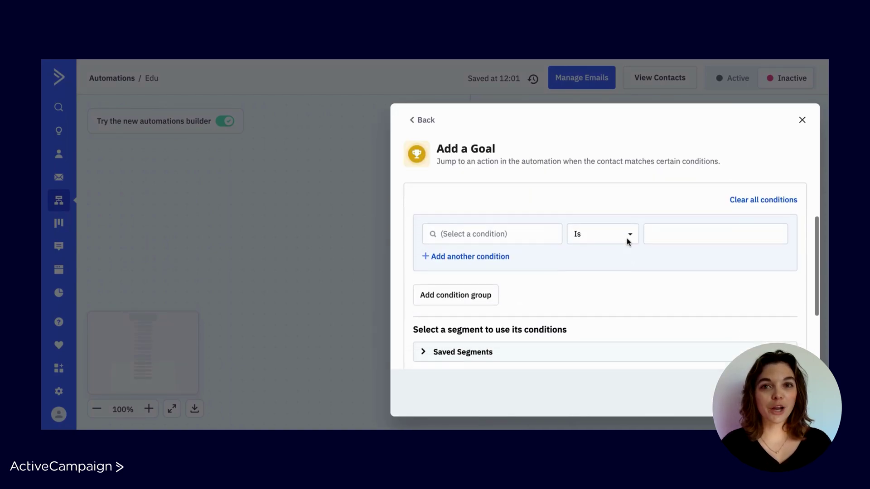
{"action": "scroll", "coordinate": [623, 230], "scroll_direction": "up", "scroll_amount": 5}
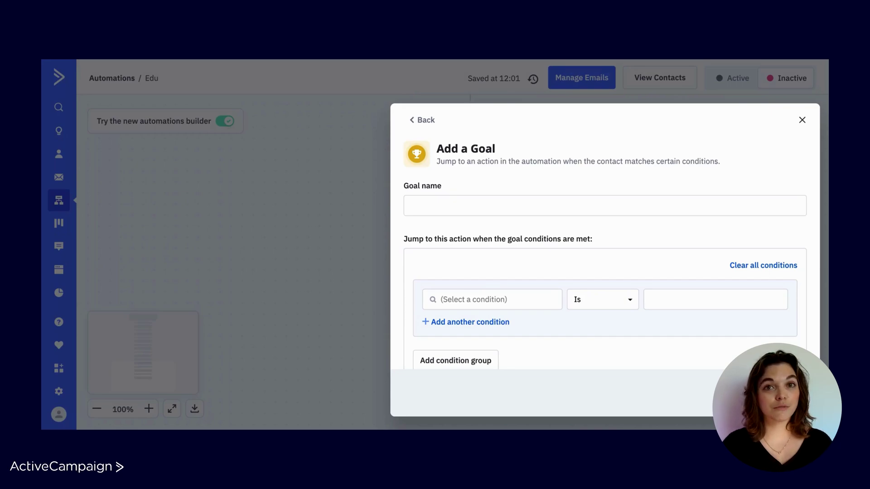
{"action": "left_click", "coordinate": [453, 205]}
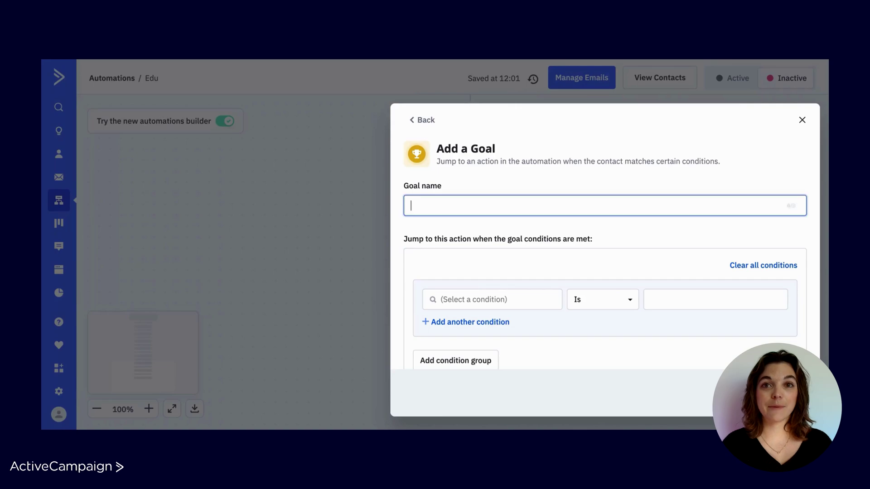
{"action": "type", "text": "contact enrolled - Marketing Automation 101"}
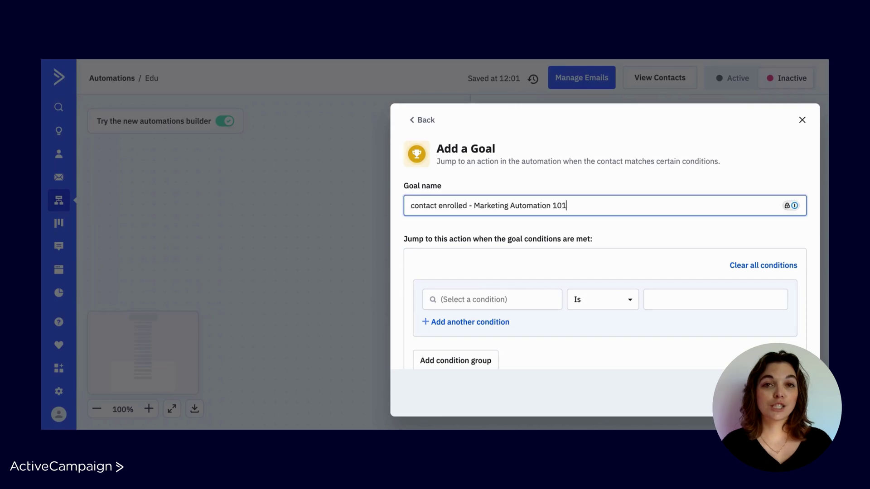
{"action": "left_click", "coordinate": [617, 240]}
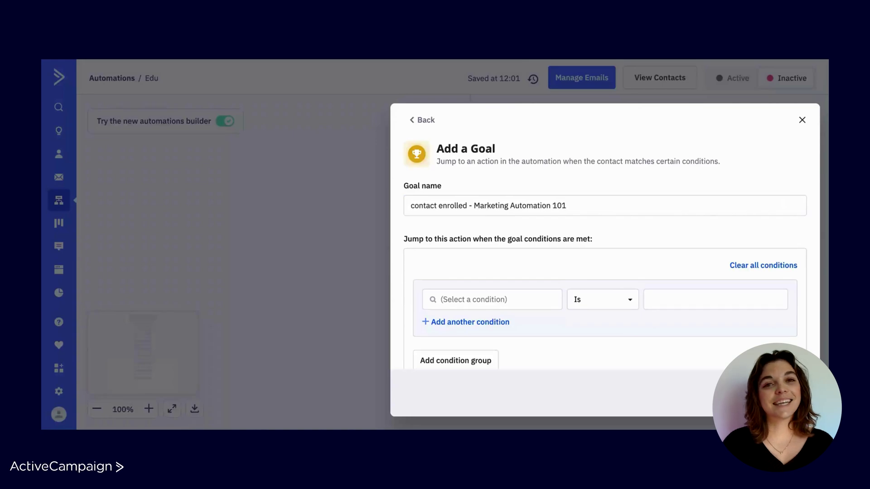
{"action": "scroll", "coordinate": [618, 270], "scroll_direction": "down", "scroll_amount": 3}
{"action": "scroll", "coordinate": [618, 269], "scroll_direction": "up", "scroll_amount": 1}
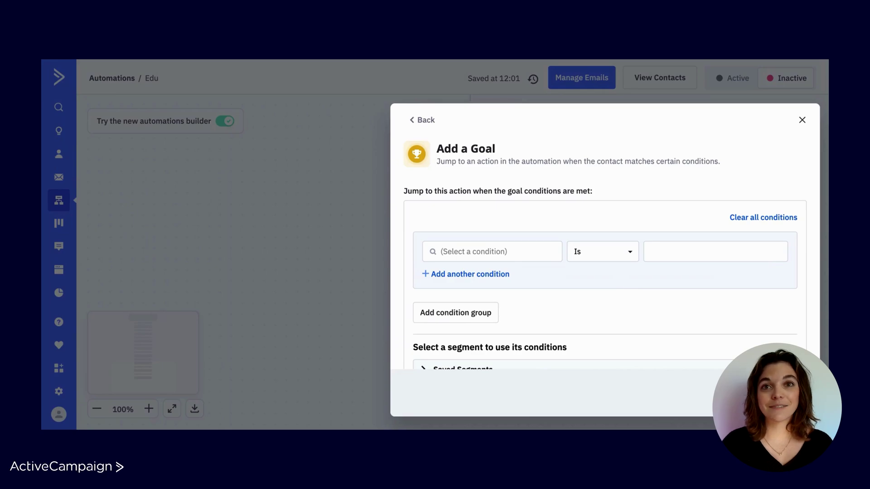
Set the goal's first condition type to Tag exists
{"action": "left_click", "coordinate": [525, 256]}
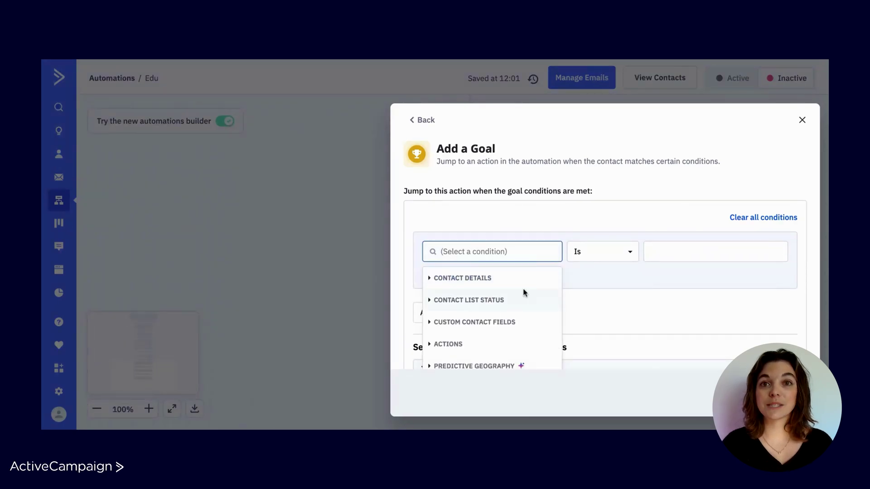
{"action": "scroll", "coordinate": [523, 293], "scroll_direction": "down", "scroll_amount": 4}
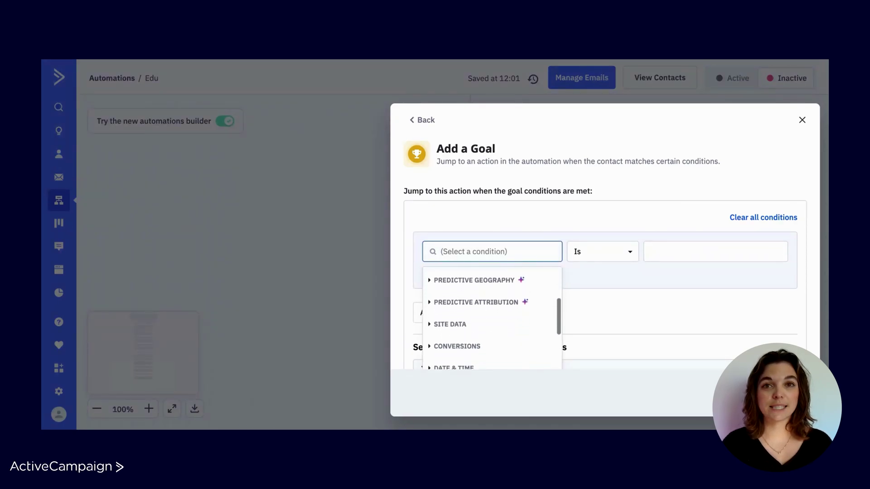
{"action": "scroll", "coordinate": [492, 317], "scroll_direction": "down", "scroll_amount": 4}
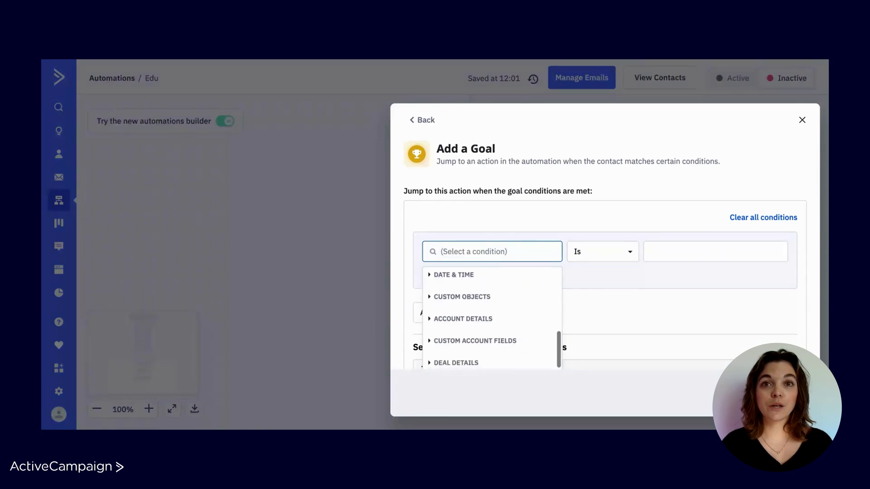
{"action": "scroll", "coordinate": [492, 318], "scroll_direction": "down", "scroll_amount": 1}
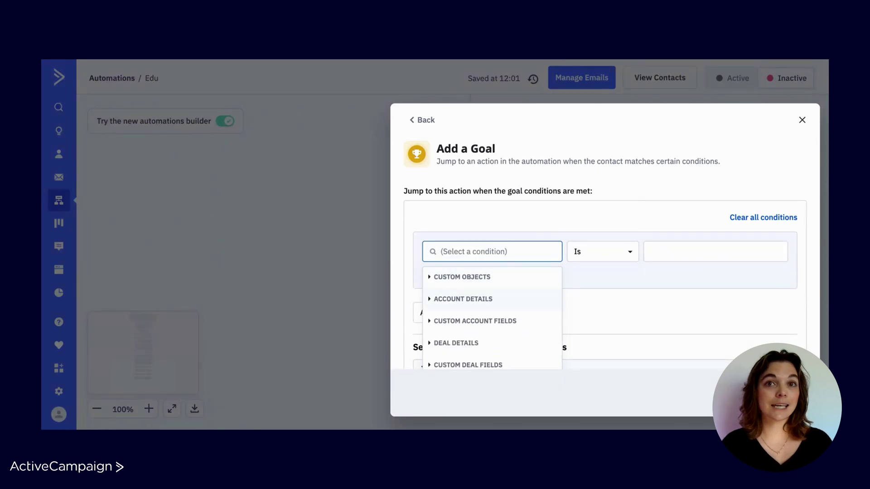
{"action": "scroll", "coordinate": [492, 318], "scroll_direction": "up", "scroll_amount": 5}
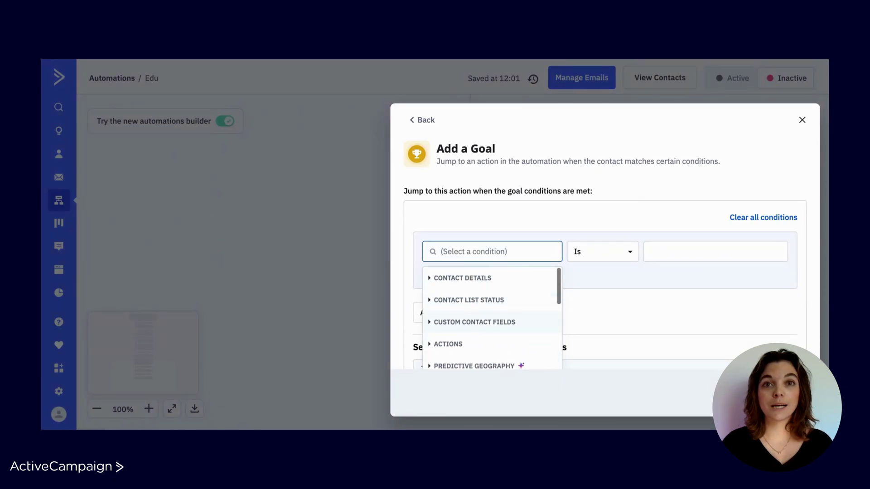
{"action": "left_click", "coordinate": [596, 288]}
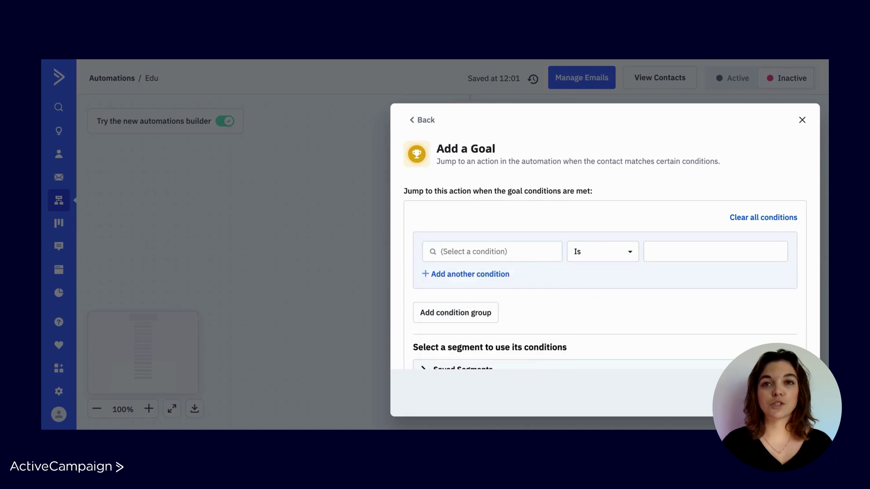
{"action": "left_click", "coordinate": [532, 253]}
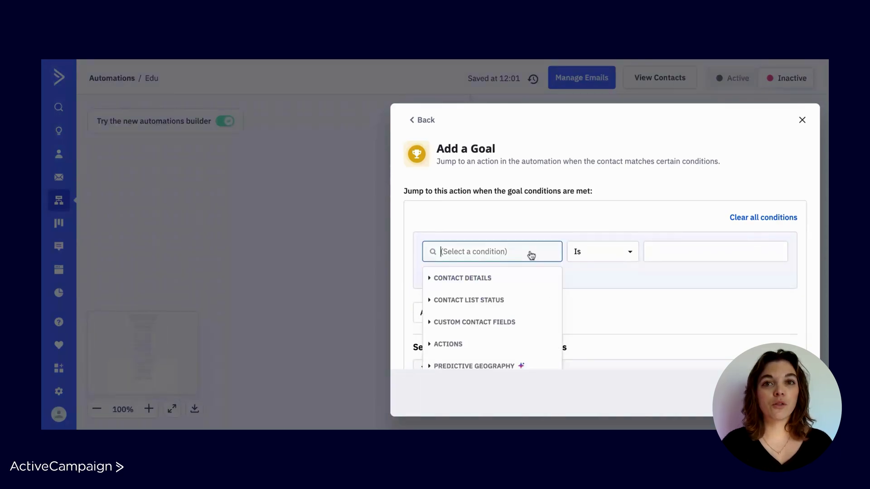
{"action": "type", "text": "tag"}
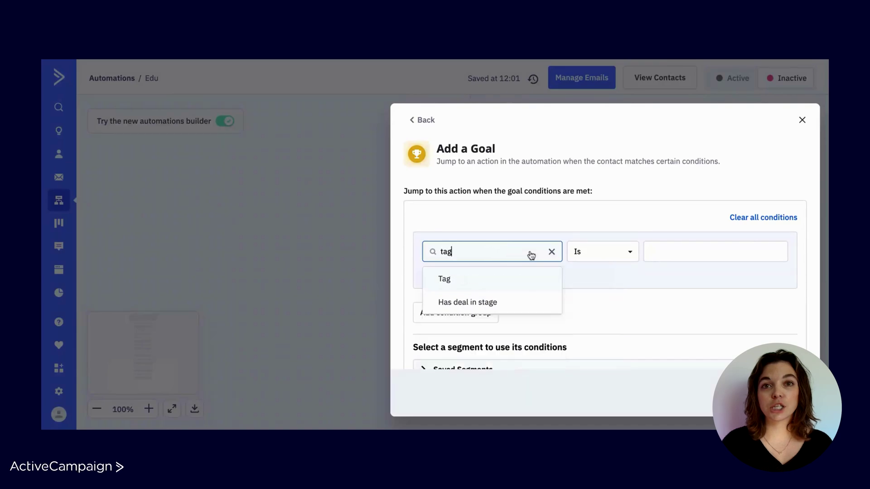
{"action": "left_click", "coordinate": [528, 283]}
Select the 'Purchased - Marketing Automation' tag for the condition
{"action": "left_click", "coordinate": [689, 257]}
{"action": "type", "text": "p"}
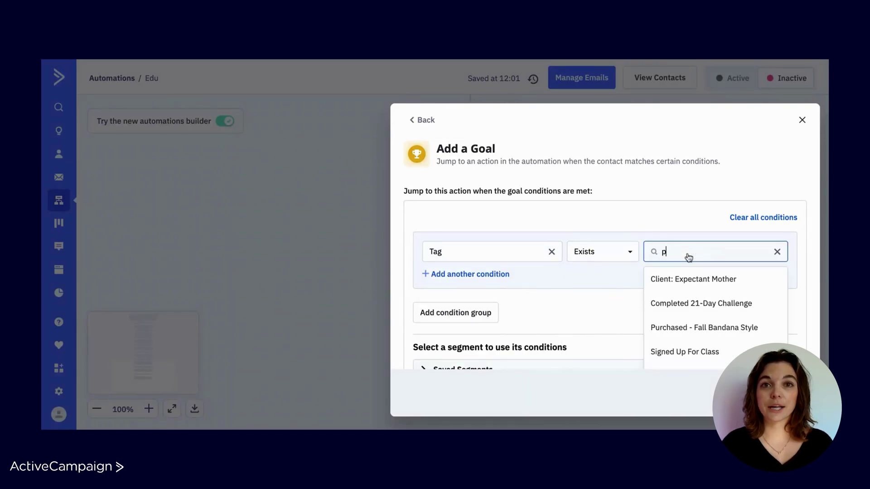
{"action": "type", "text": "urchased"}
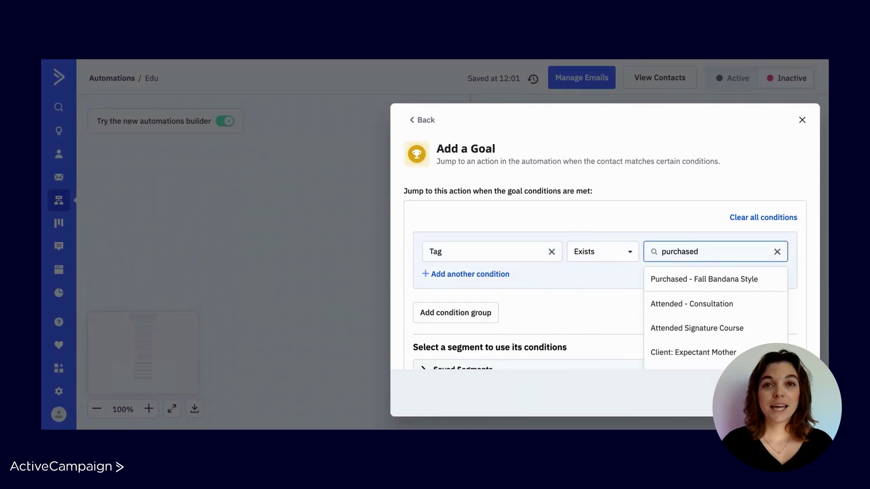
{"action": "left_click", "coordinate": [684, 279]}
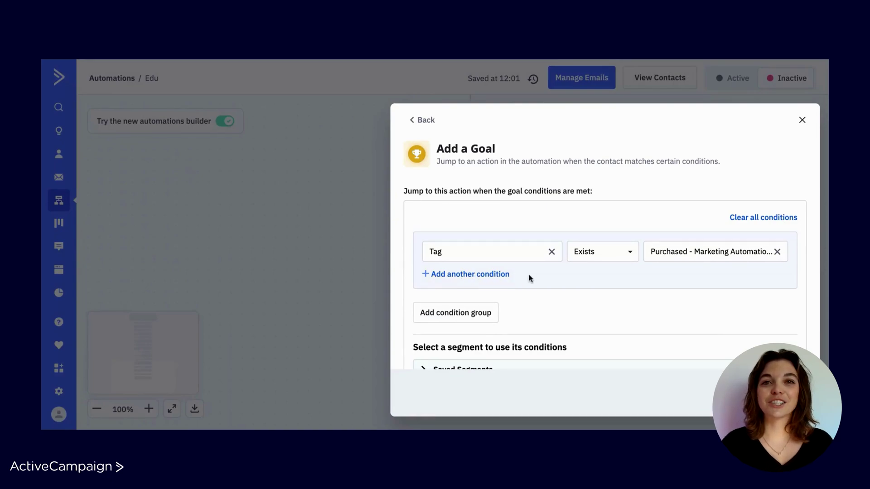
{"action": "scroll", "coordinate": [530, 278], "scroll_direction": "down", "scroll_amount": 5}
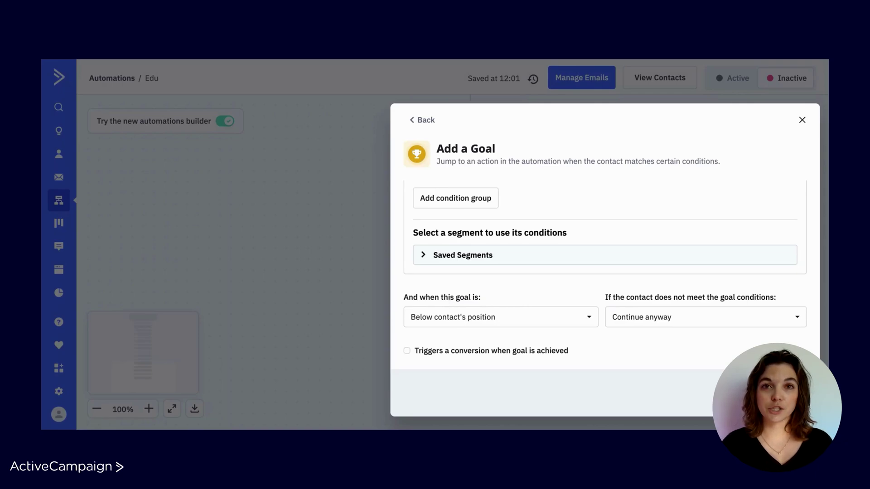
{"action": "left_click", "coordinate": [456, 316]}
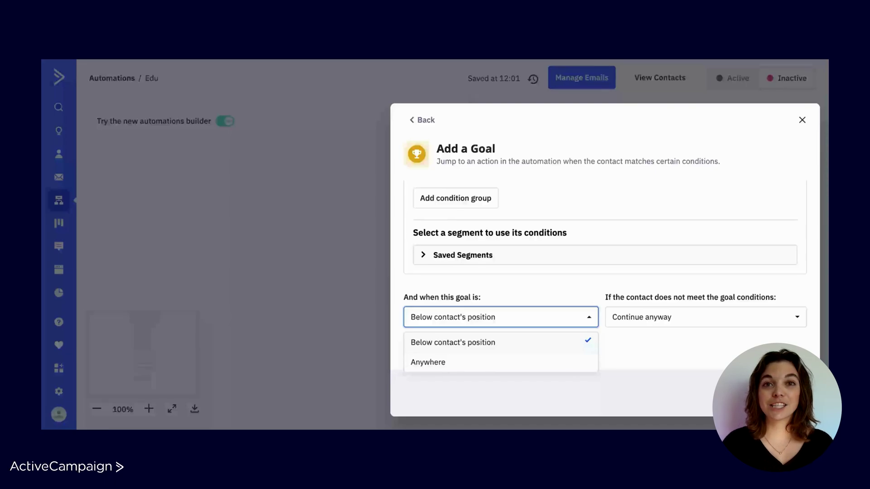
{"action": "left_click", "coordinate": [526, 363]}
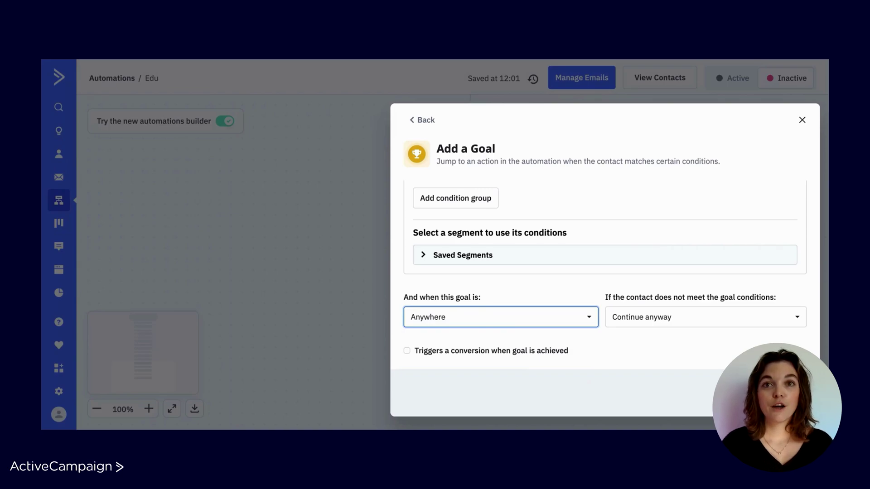
{"action": "left_click", "coordinate": [521, 317]}
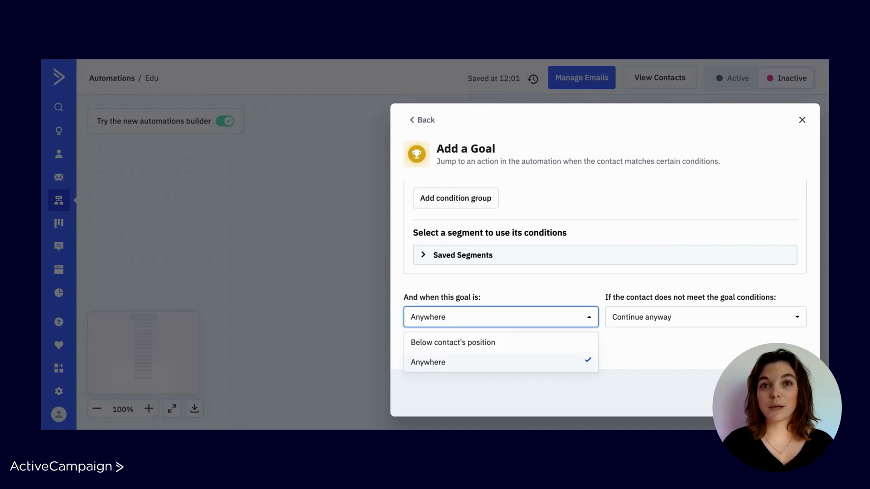
{"action": "left_click", "coordinate": [522, 340]}
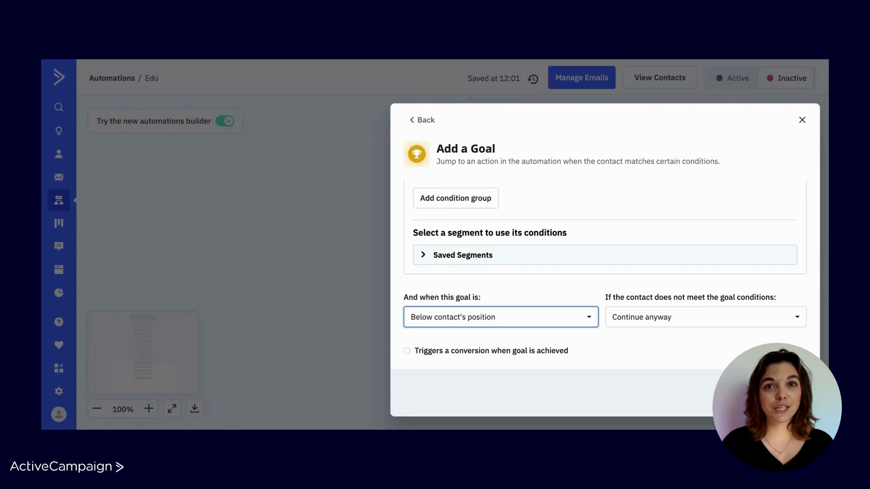
{"action": "left_click", "coordinate": [688, 319]}
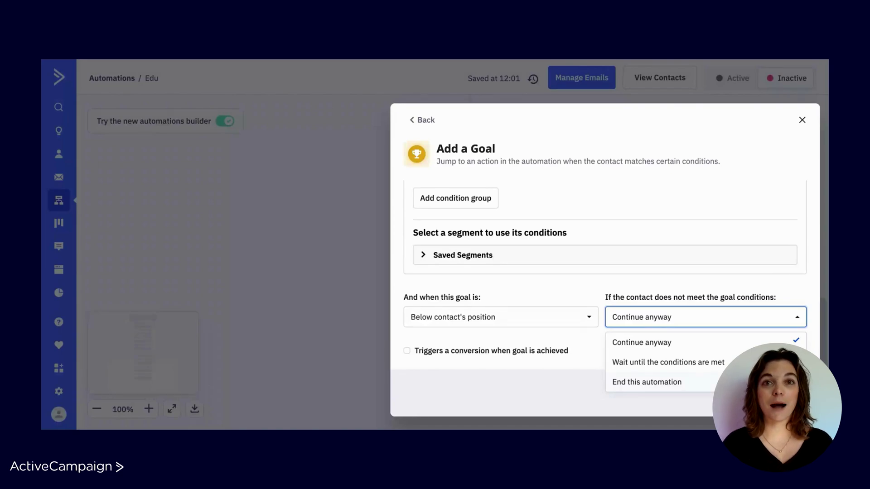
{"action": "left_click", "coordinate": [741, 345]}
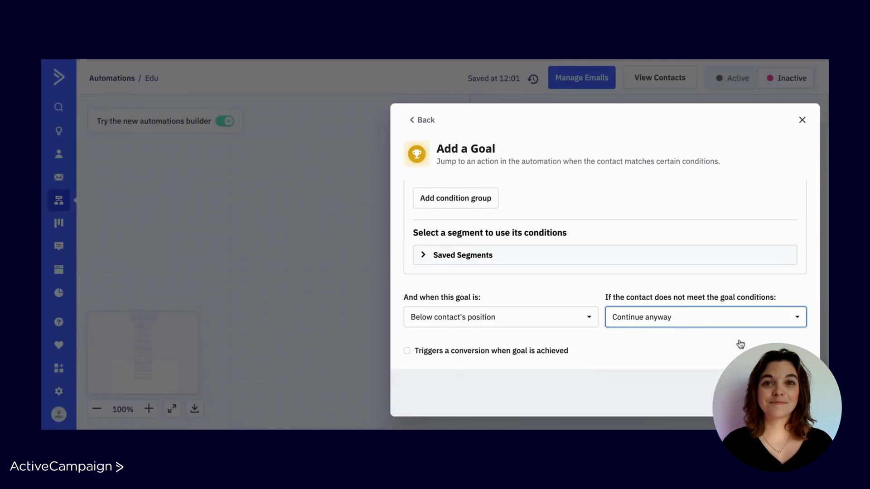